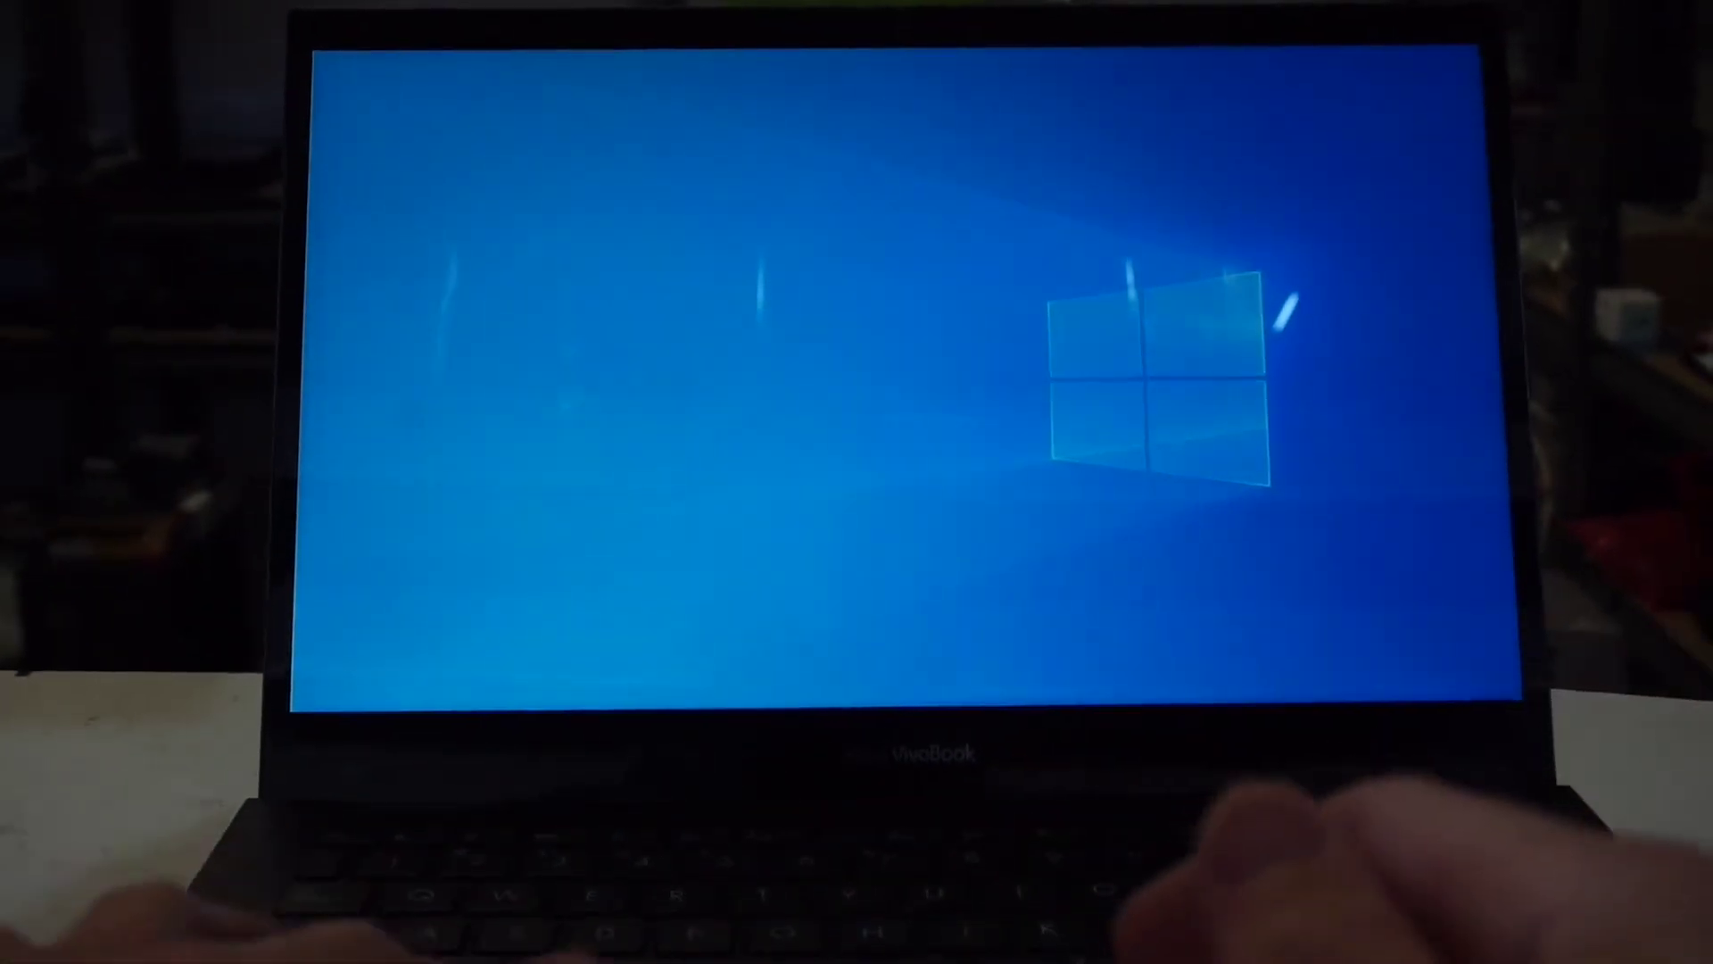
From Settings > Devices, add a Bluetooth device and start scanning for nearby devices
{"action": "key", "text": "super"}
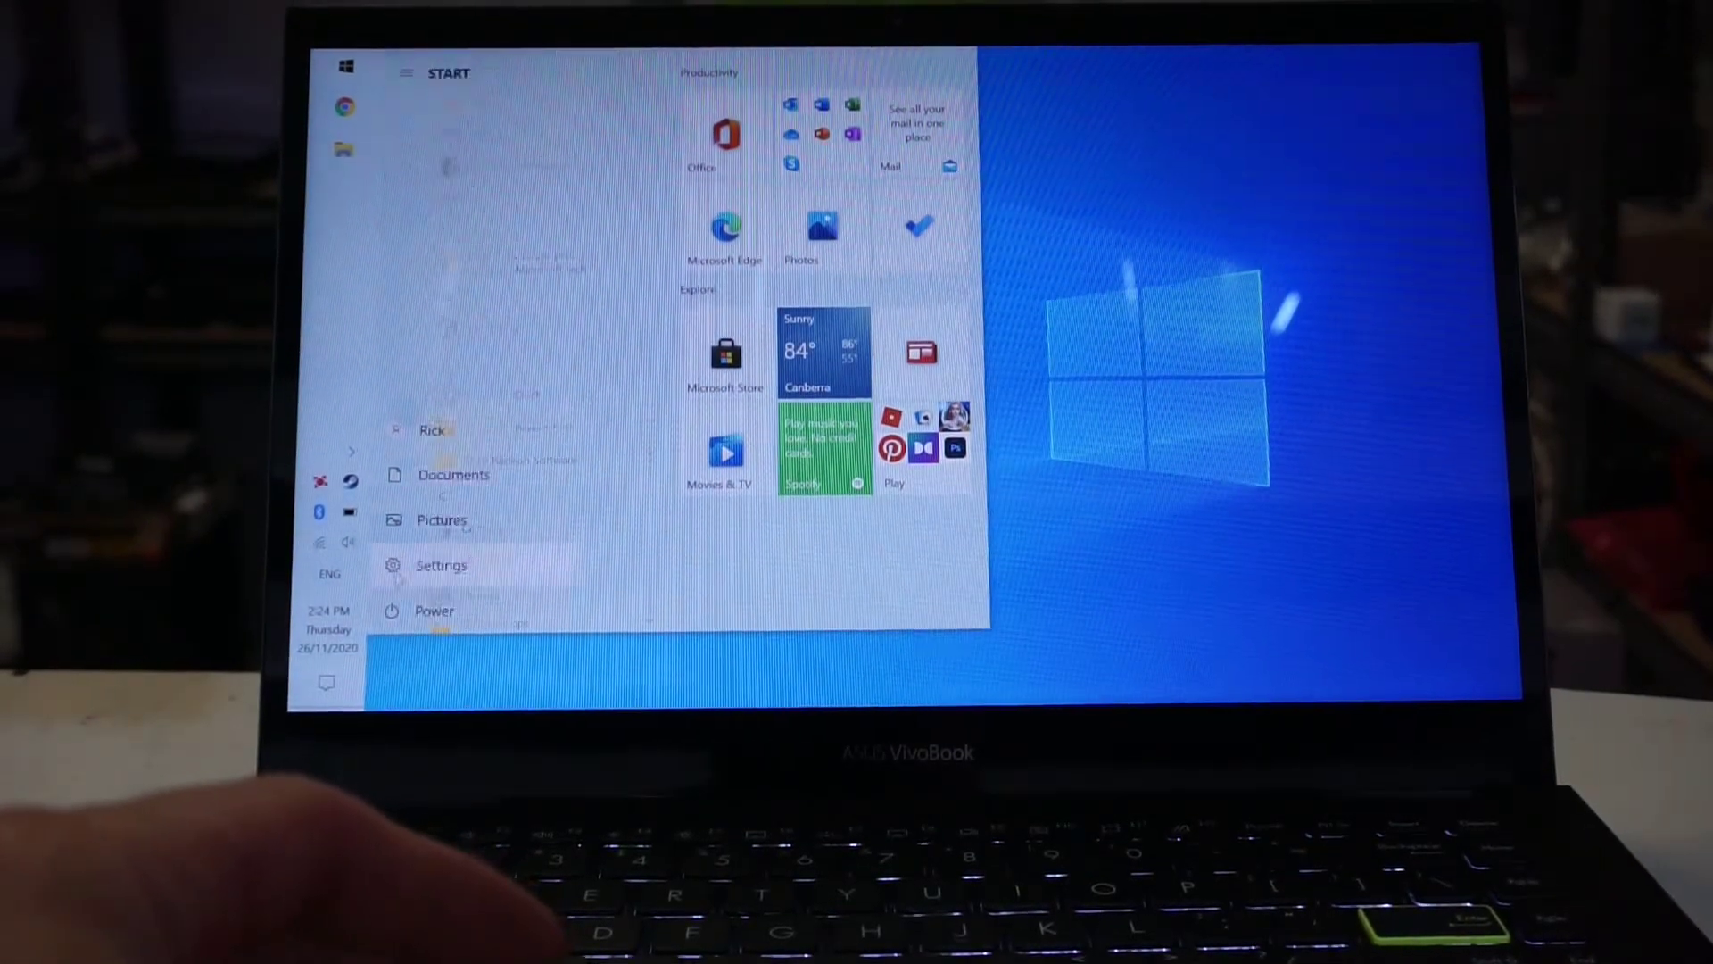
{"action": "left_click", "coordinate": [391, 564]}
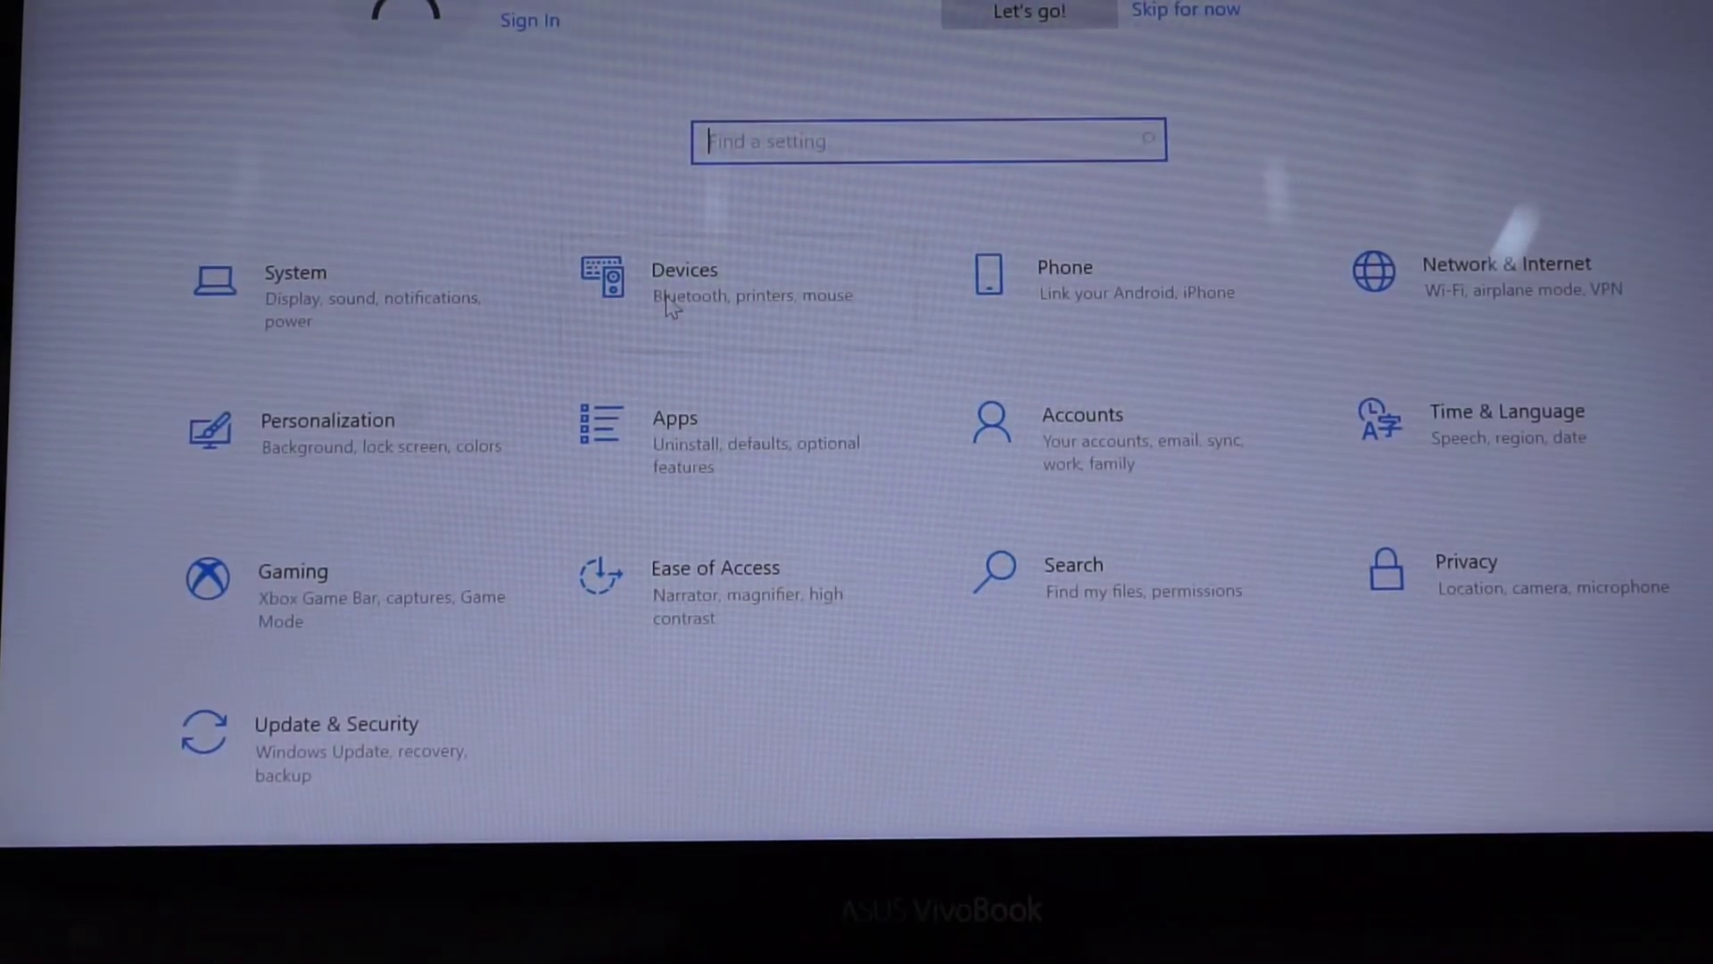
{"action": "left_click", "coordinate": [684, 279]}
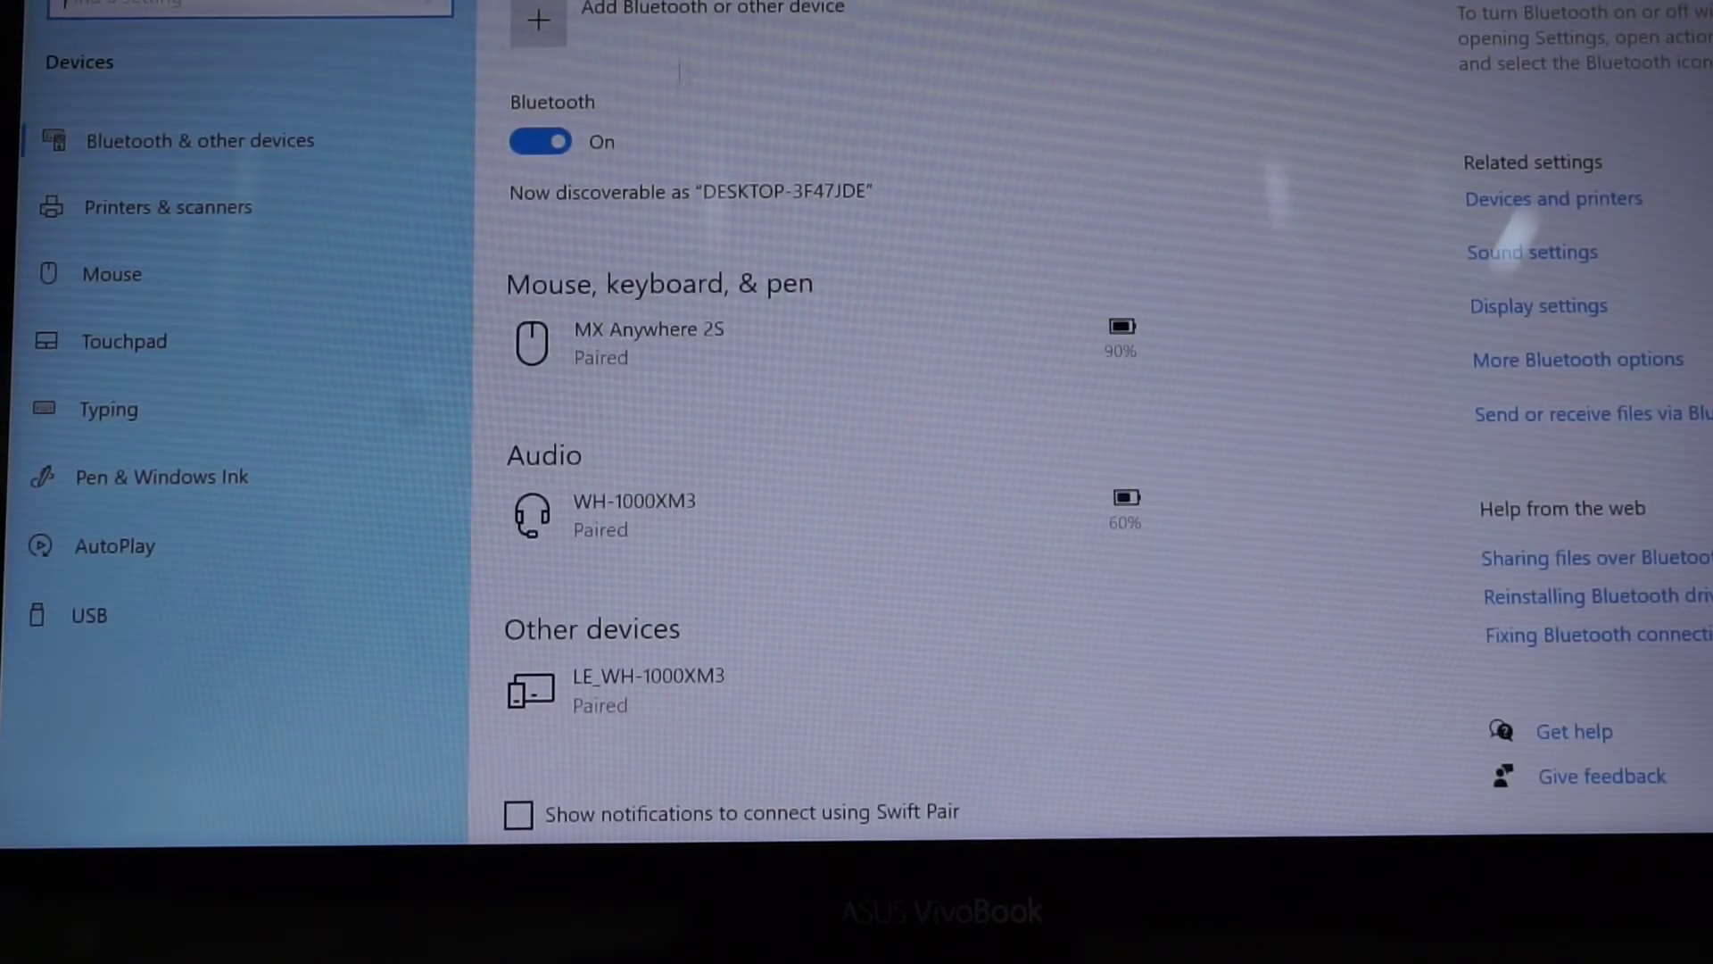
{"action": "left_click", "coordinate": [687, 19]}
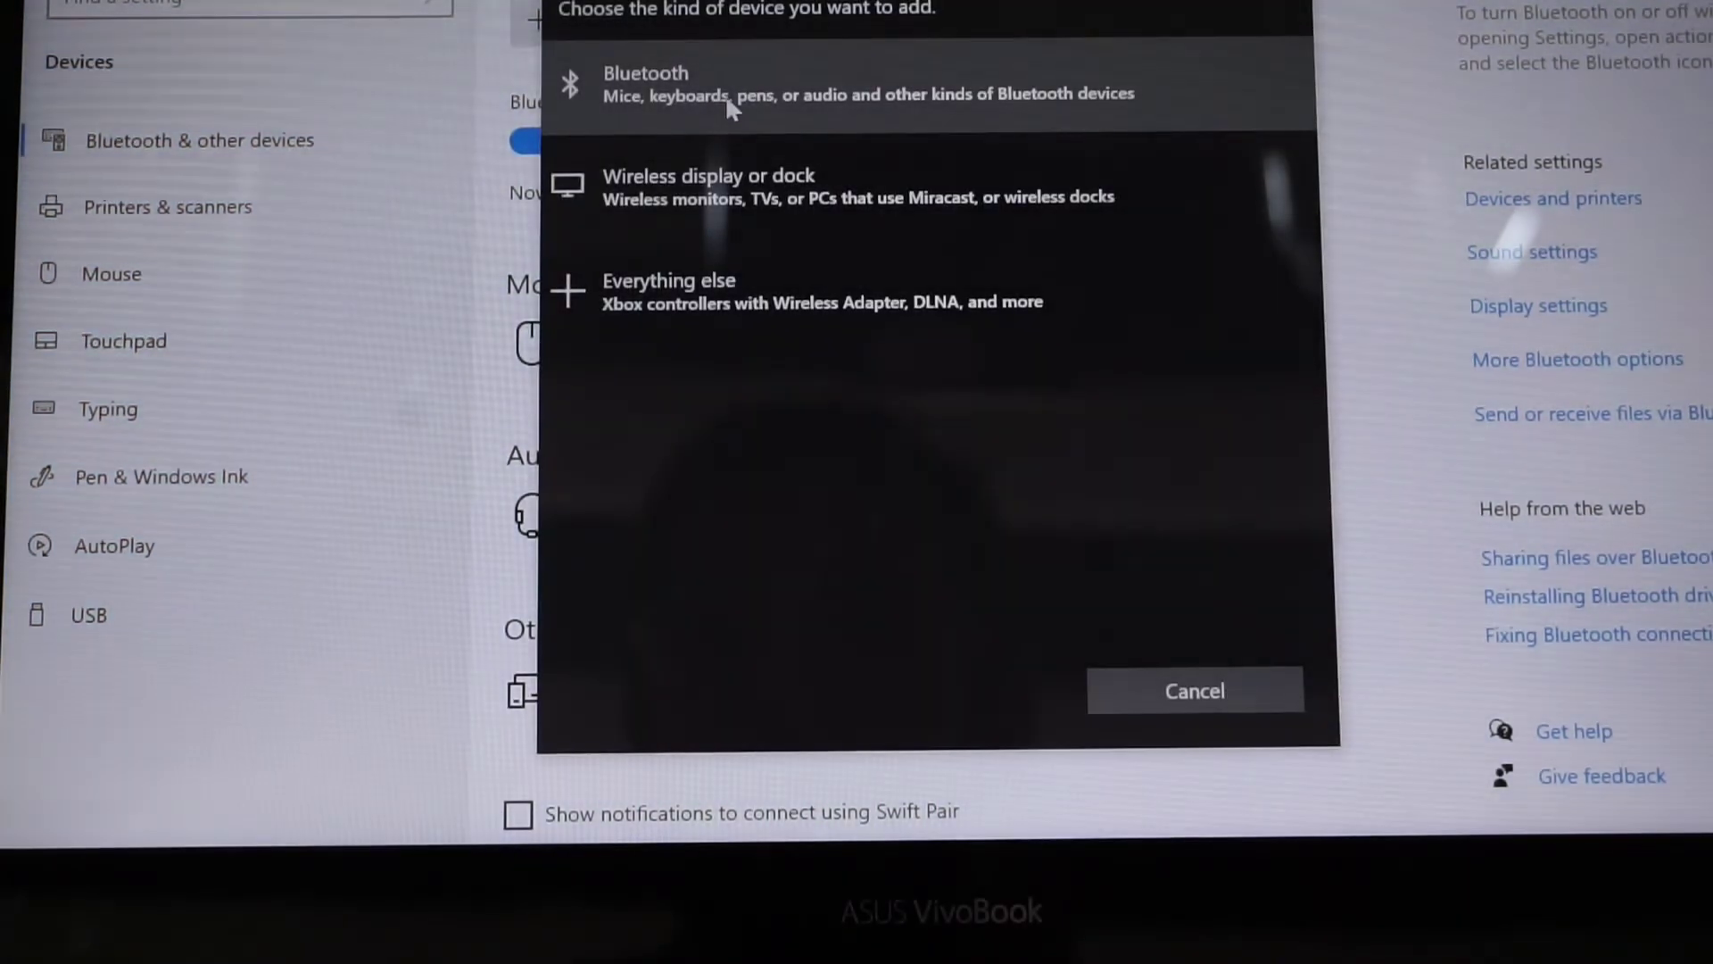
{"action": "left_click", "coordinate": [725, 95]}
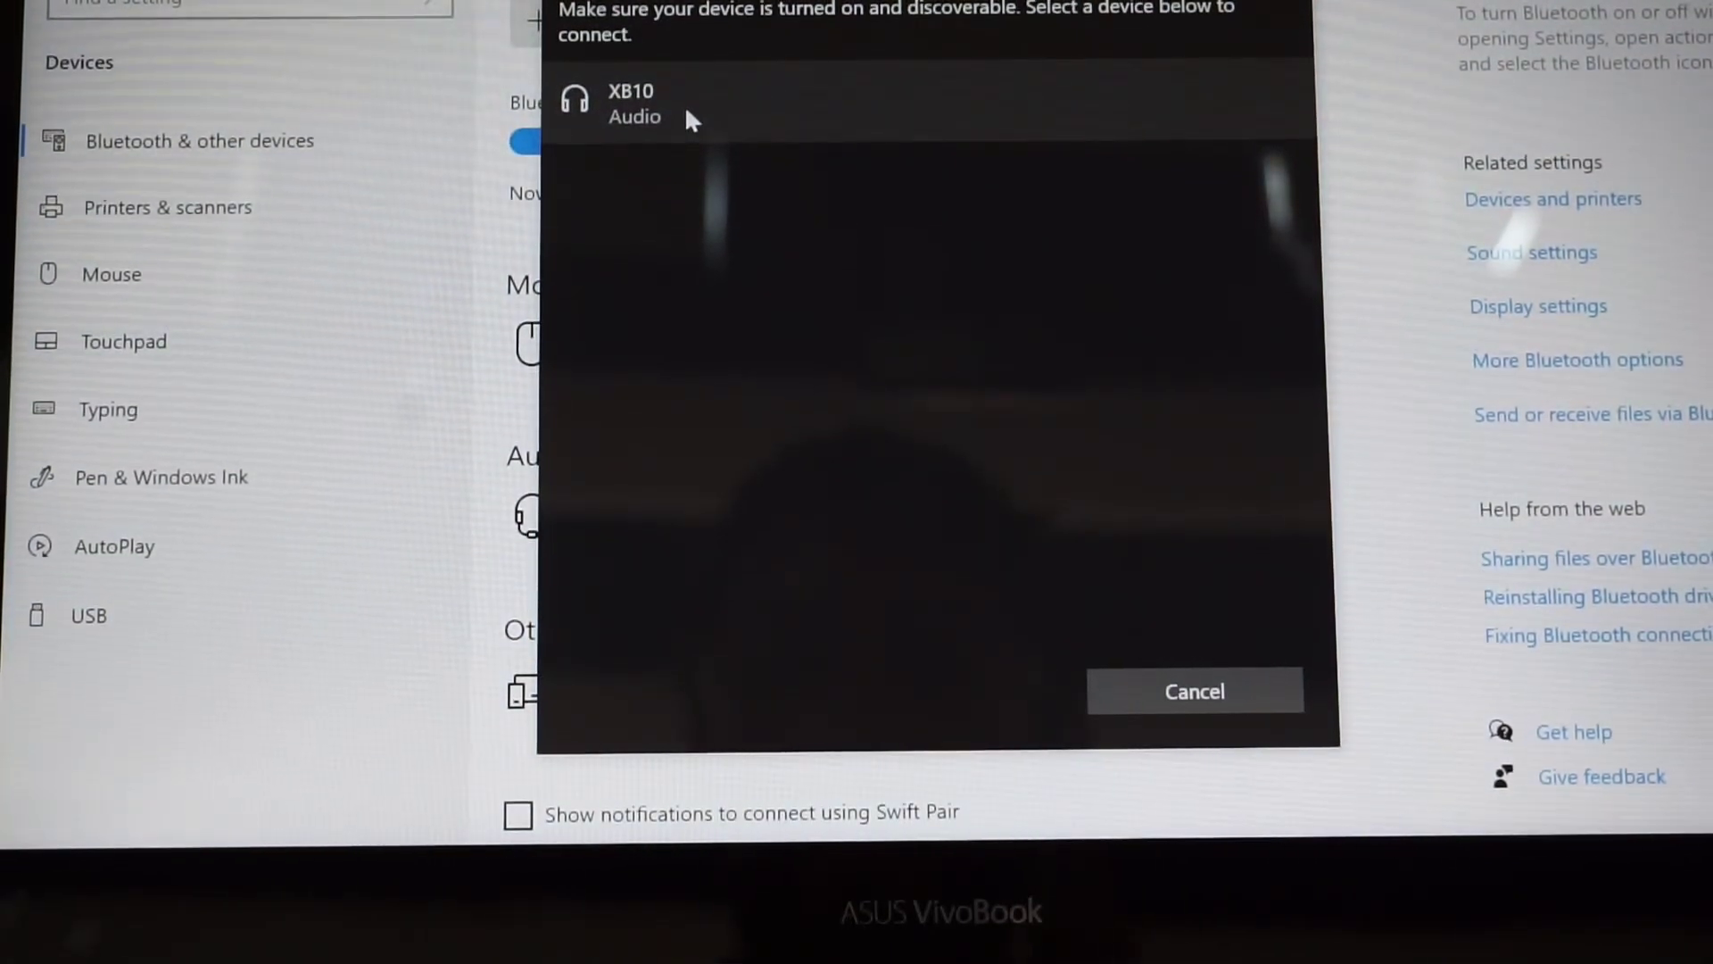
Select the discovered XB10 audio accessory to start pairing and connecting
{"action": "left_click", "coordinate": [683, 104]}
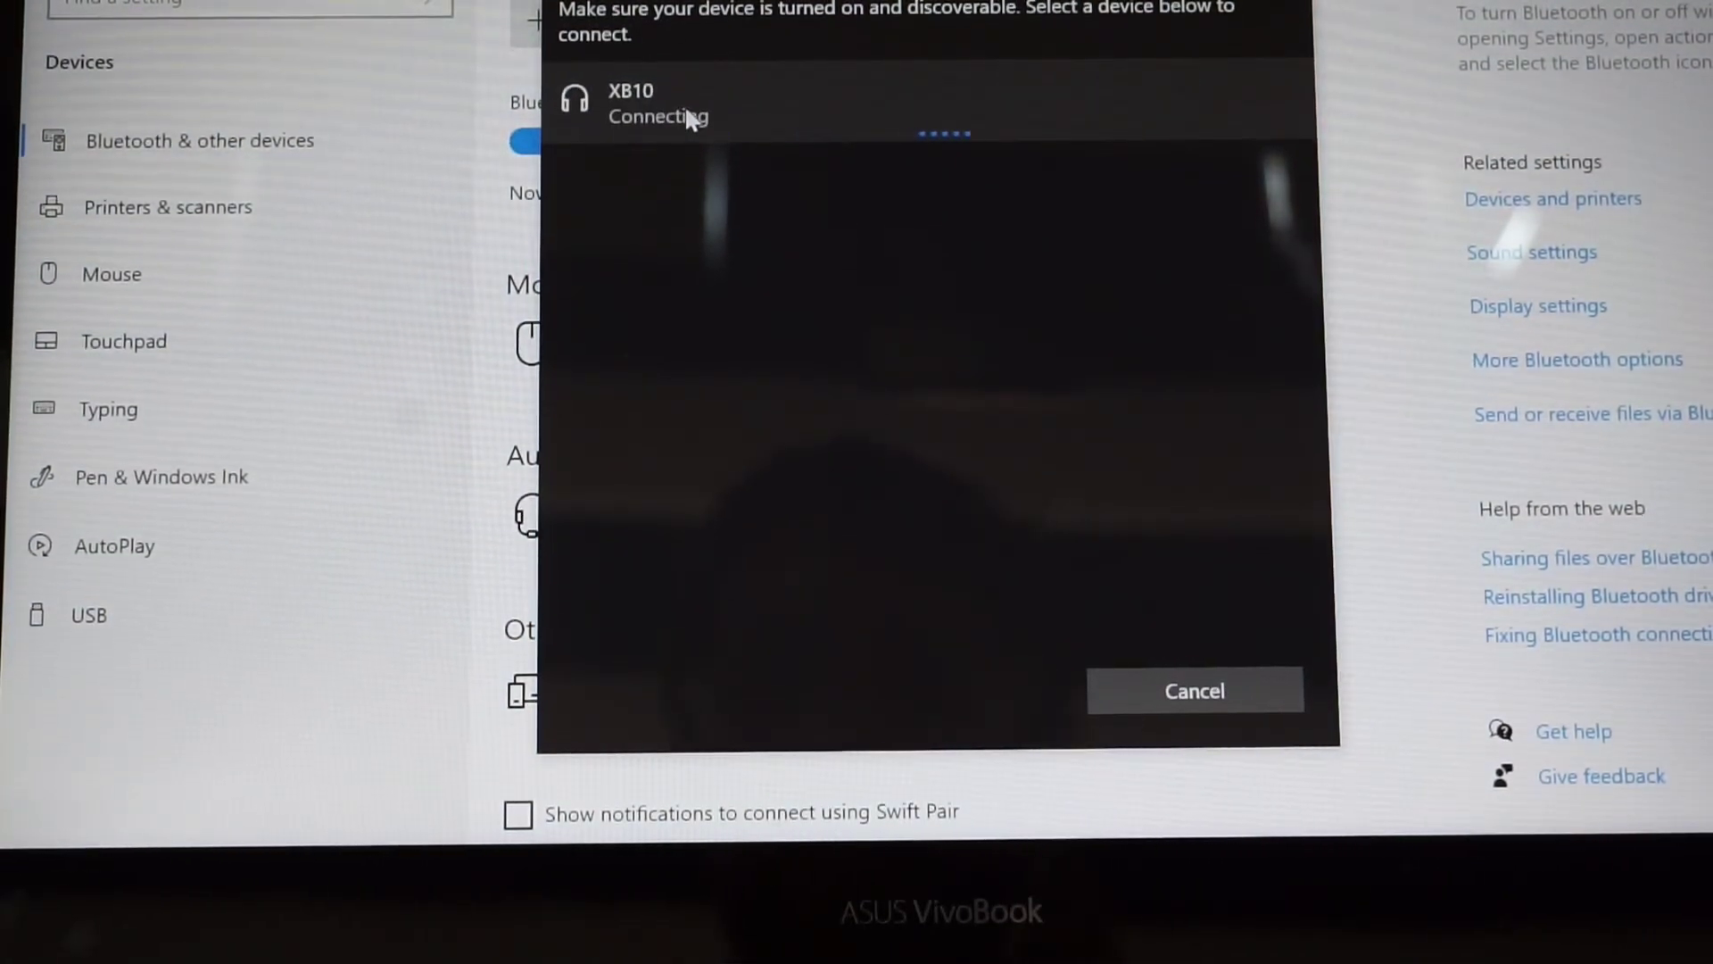